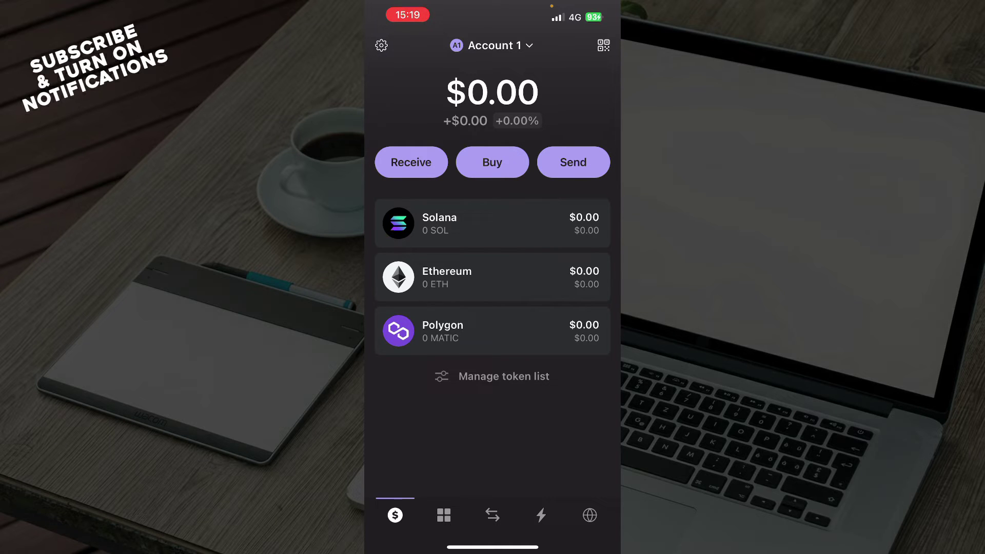
Open the Collectibles grid tab to view the empty collectibles page.
click(443, 515)
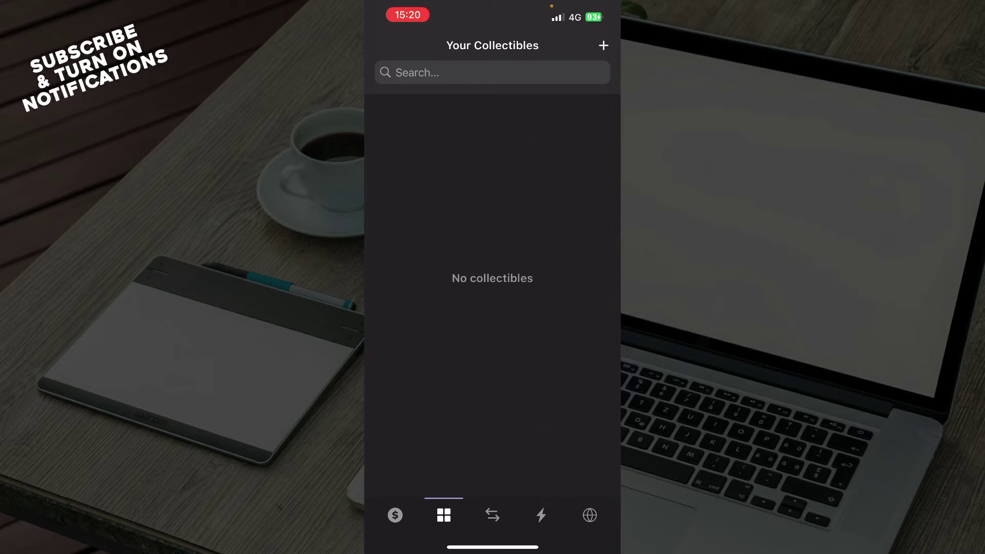
Preview the Solana/USD Coin swap, flipping it twice, then view the empty Recent Activity page.
click(493, 515)
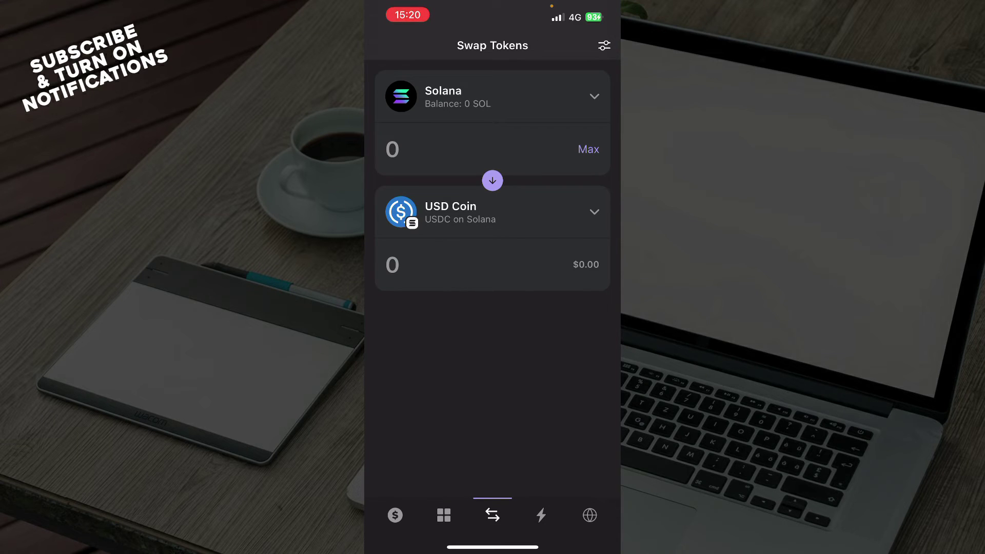
click(493, 181)
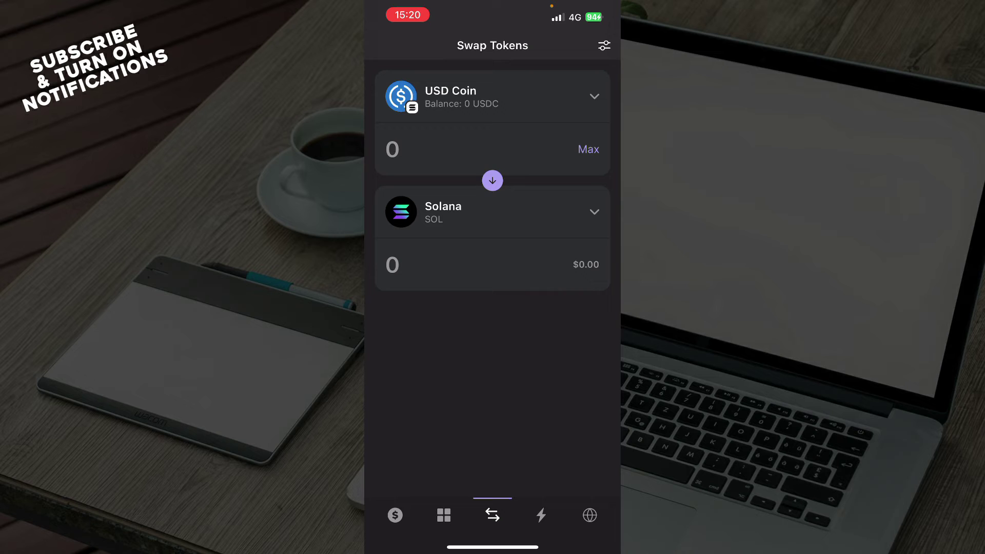
click(492, 181)
click(541, 515)
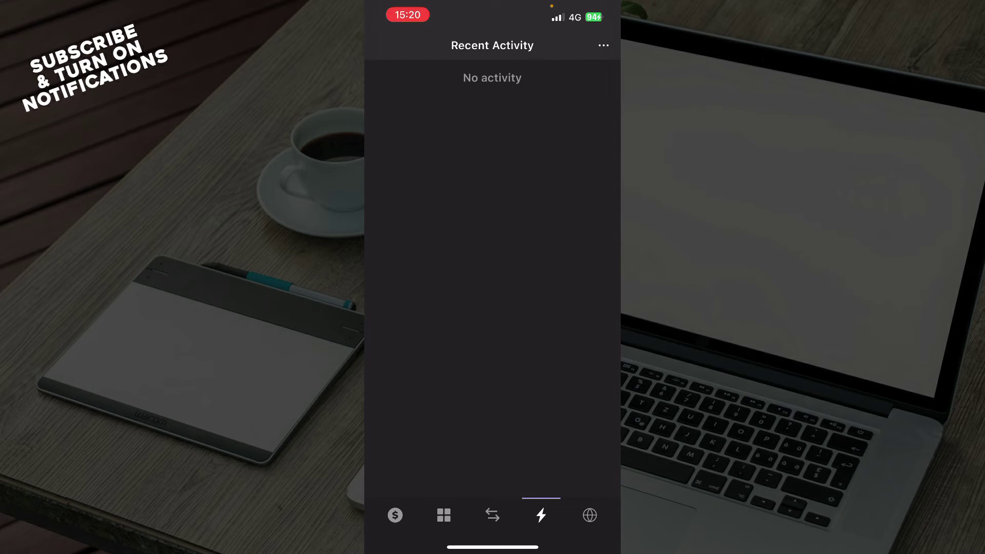
Browse the Explore trending sites page, then return to the $0.00 wallet home.
click(590, 515)
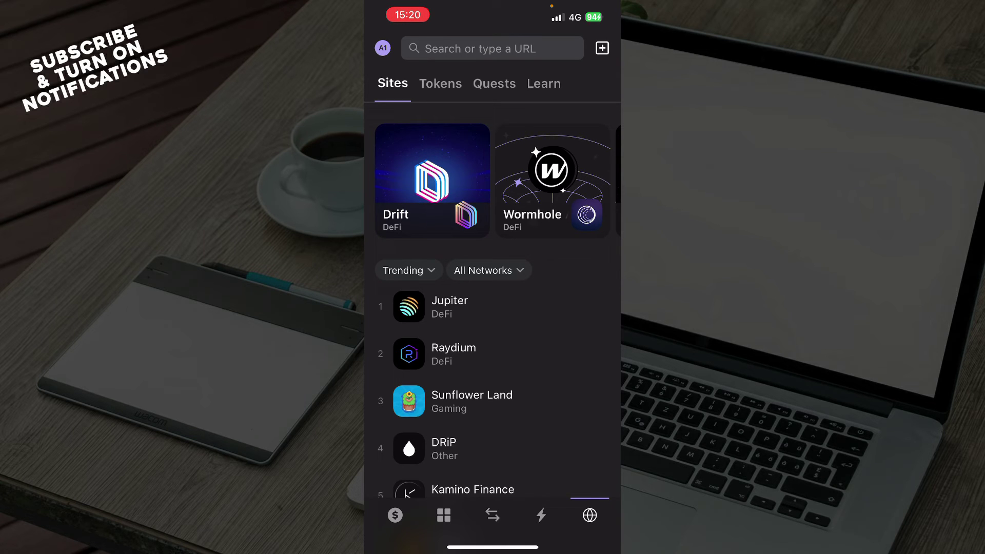
click(395, 515)
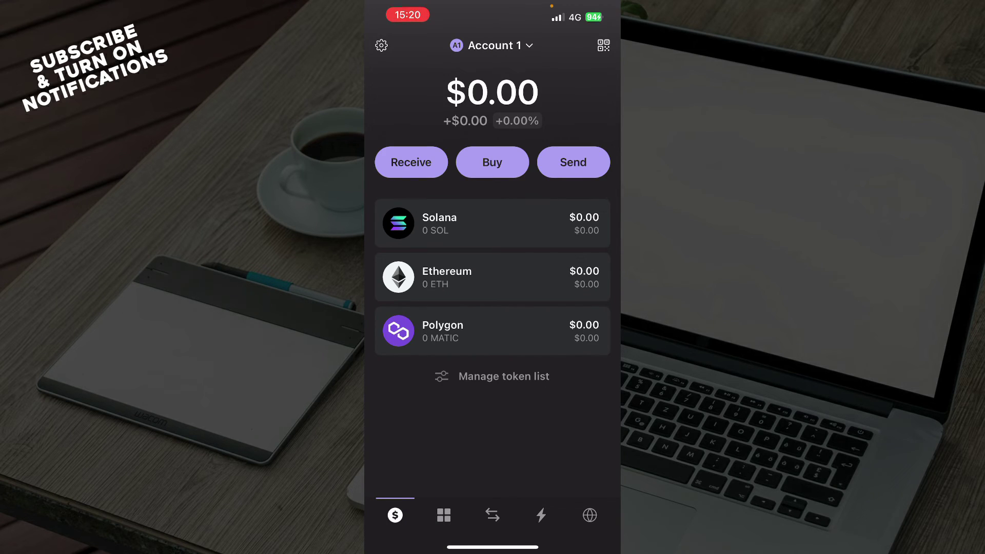
Open the Settings sheet from the gear icon on the home screen.
click(381, 46)
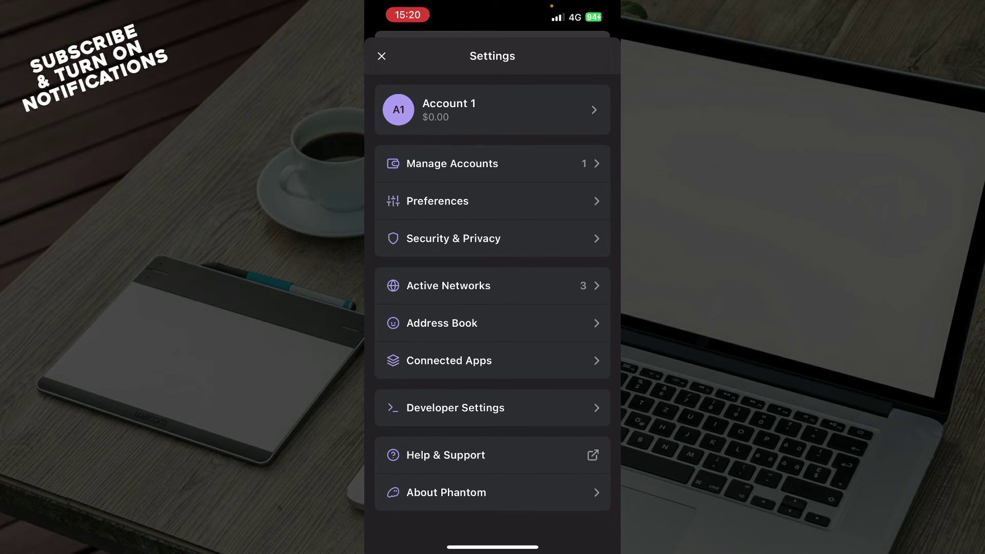
scroll(493, 288, down, 1)
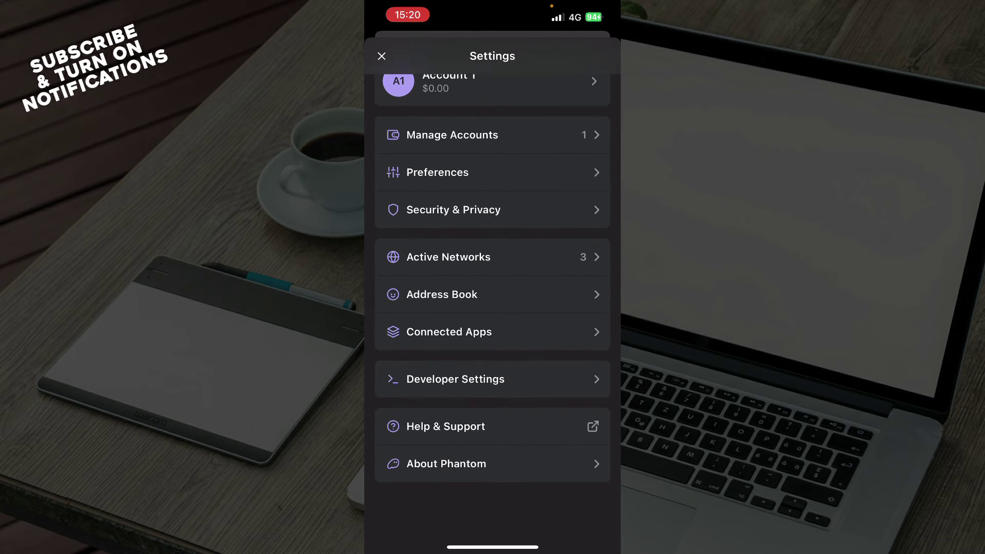
Dismiss Settings to return to the $0.00 Account 1 home with Solana, Ethereum and Polygon.
click(380, 56)
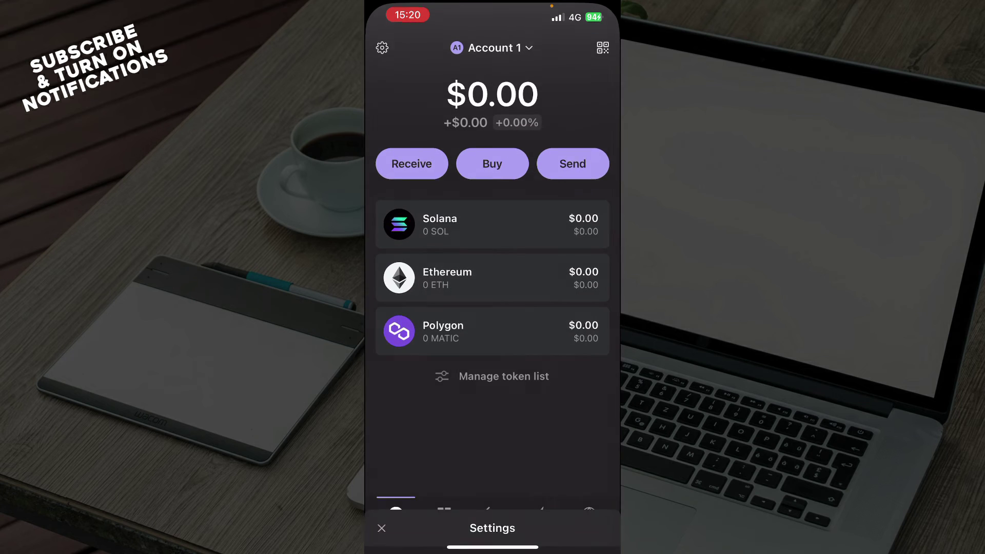